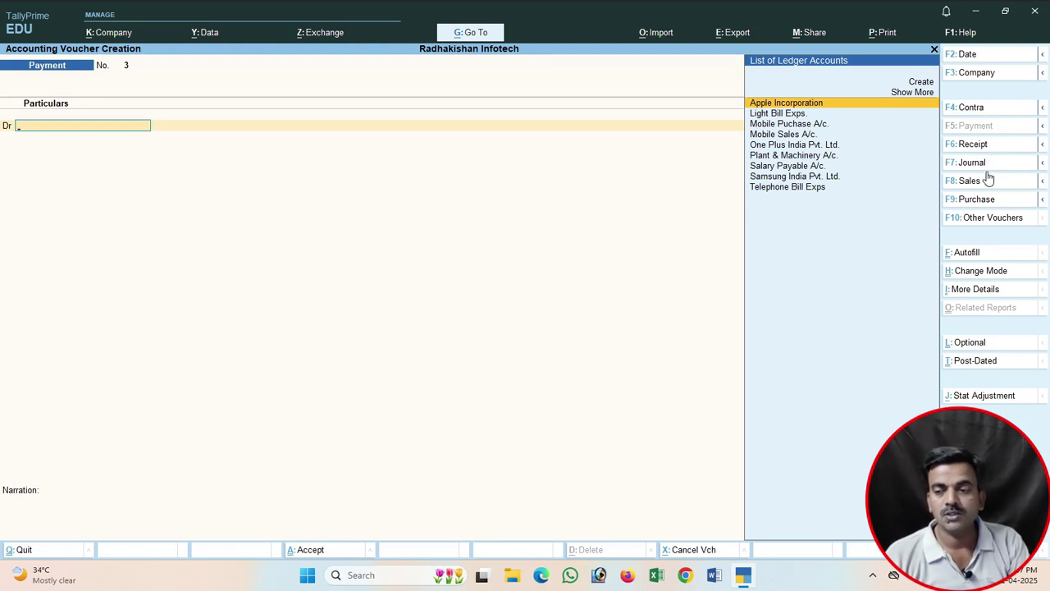
- Look through the list of other available voucher types and close it without changing the voucher
{"action": "left_click", "coordinate": [967, 223]}
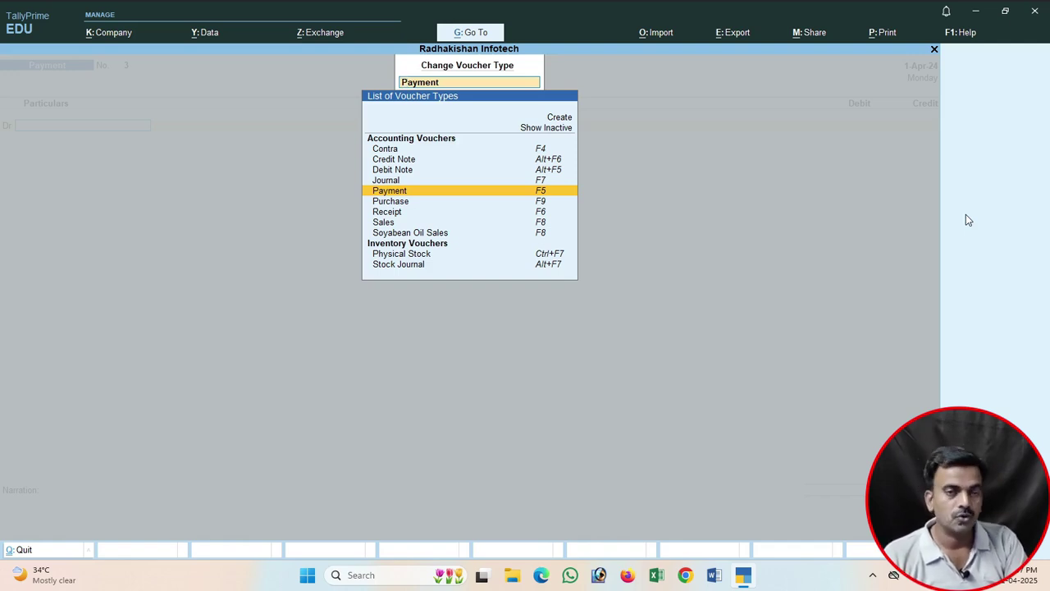
{"action": "key", "text": "BackSpace"}
{"action": "key", "text": "Escape"}
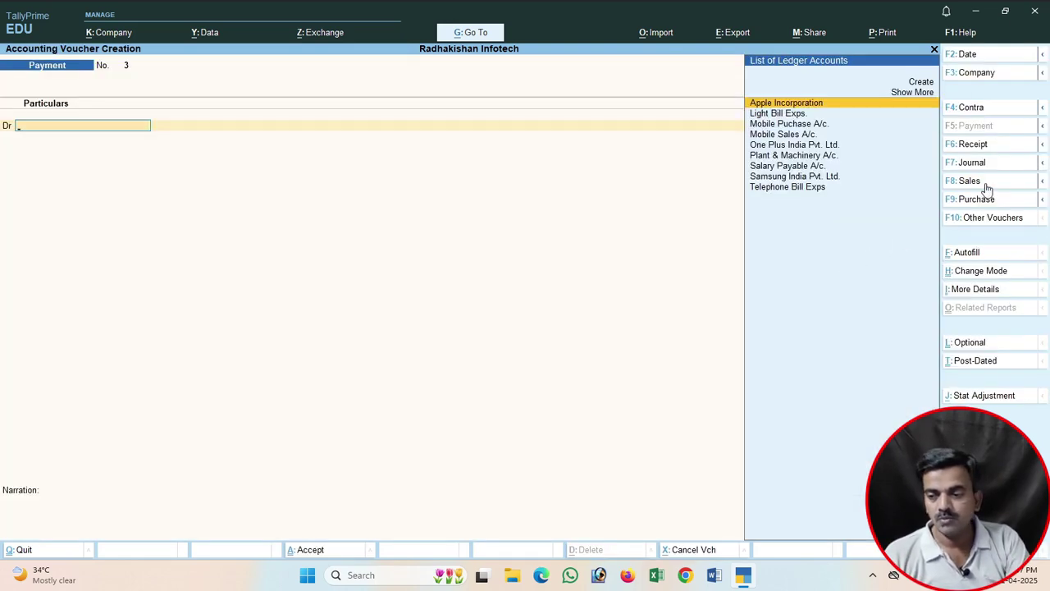
- View the Contra, Payment, Receipt and Journal voucher entry forms one after another
{"action": "left_click", "coordinate": [973, 110]}
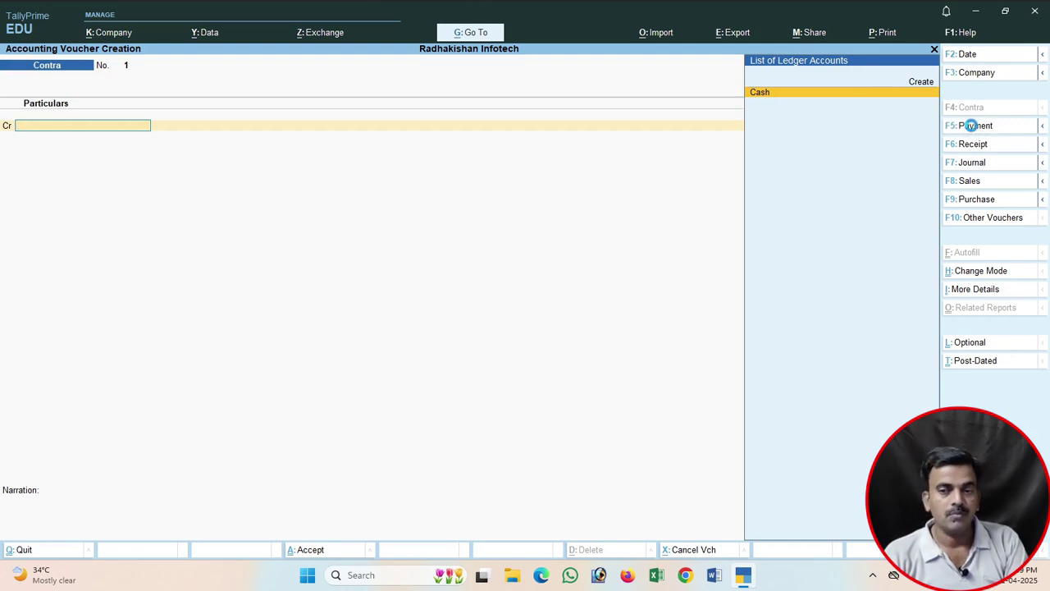
{"action": "left_click", "coordinate": [973, 129]}
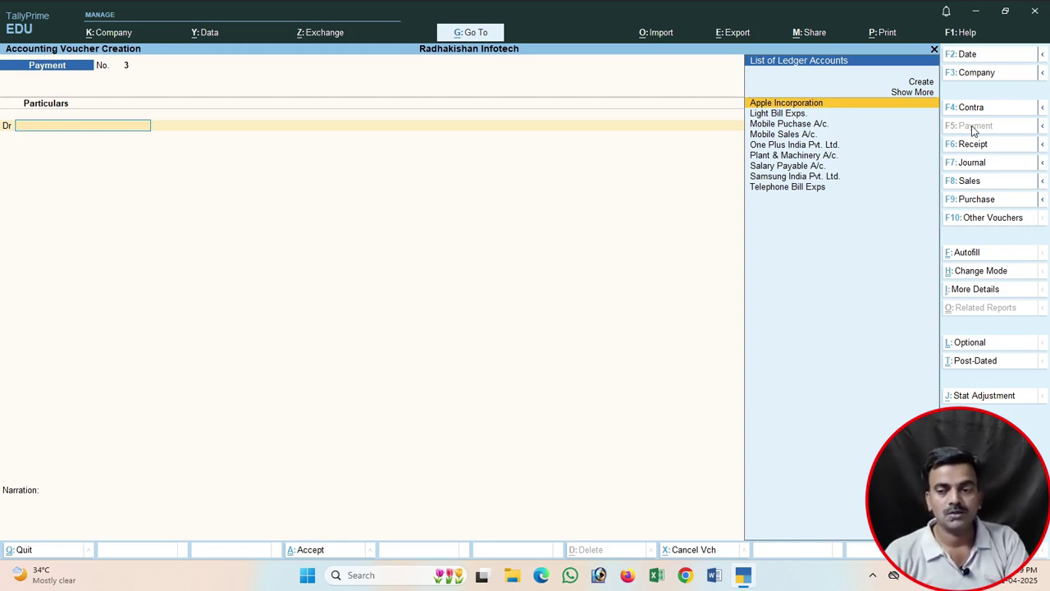
{"action": "key", "text": "F6"}
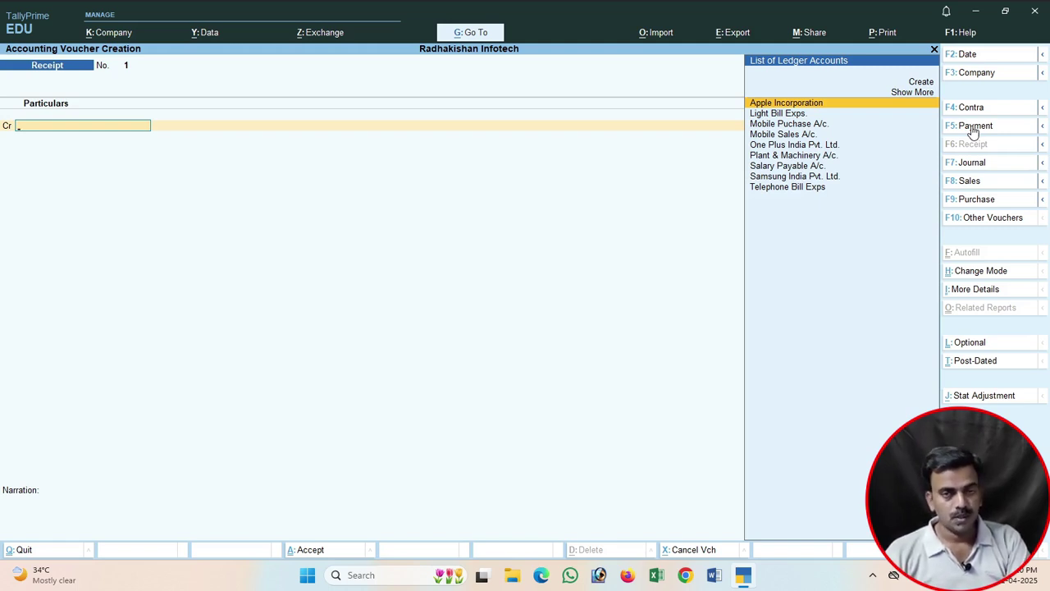
{"action": "left_click", "coordinate": [969, 161]}
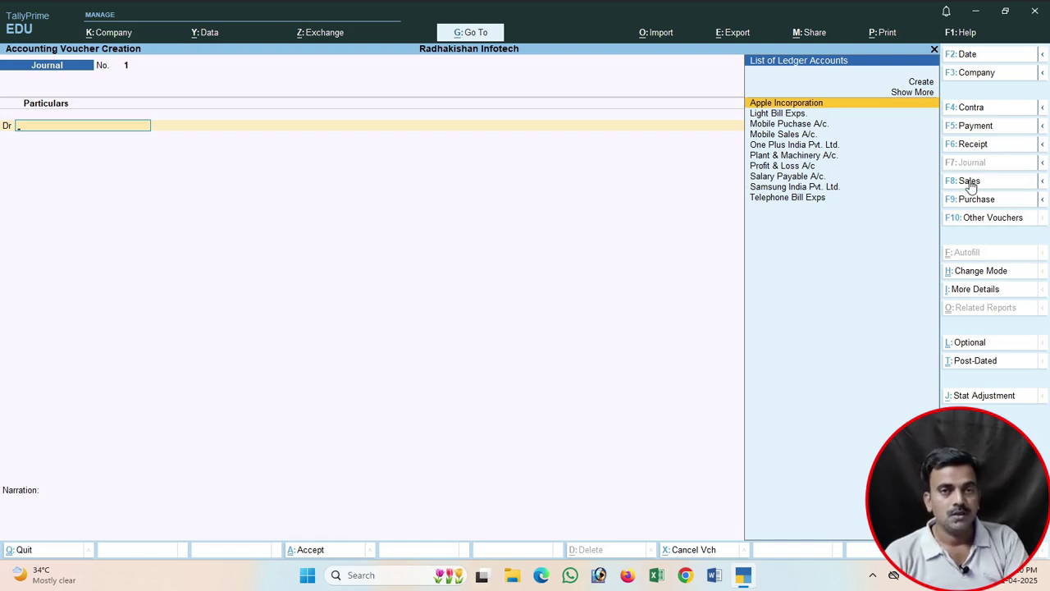
- Start a Sales voucher with Apple Incorporation as the party and Mobile Sales A/c. as the sales ledger
{"action": "left_click", "coordinate": [990, 181]}
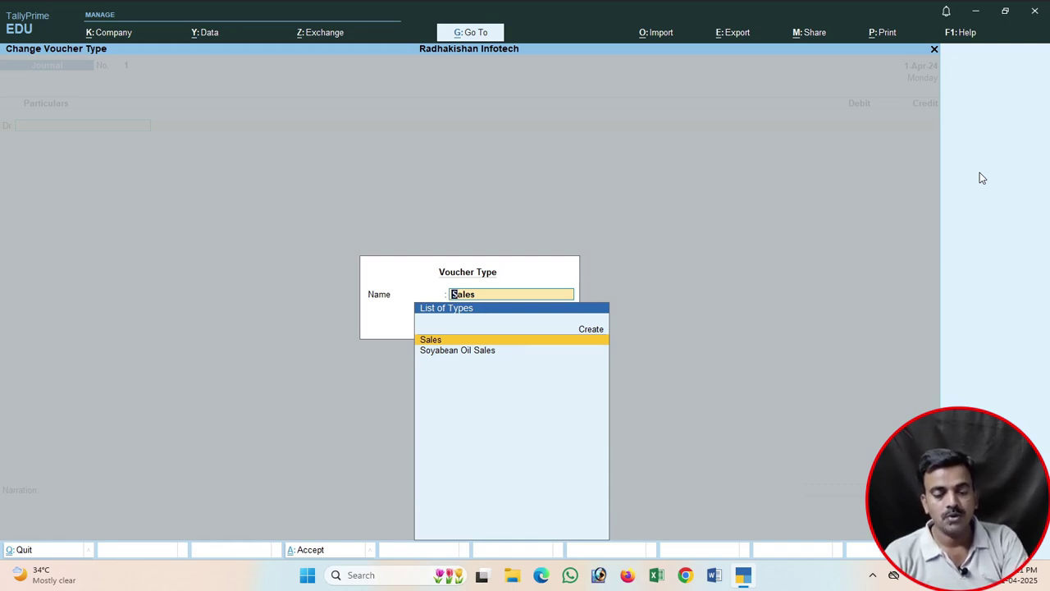
{"action": "key", "text": "Return"}
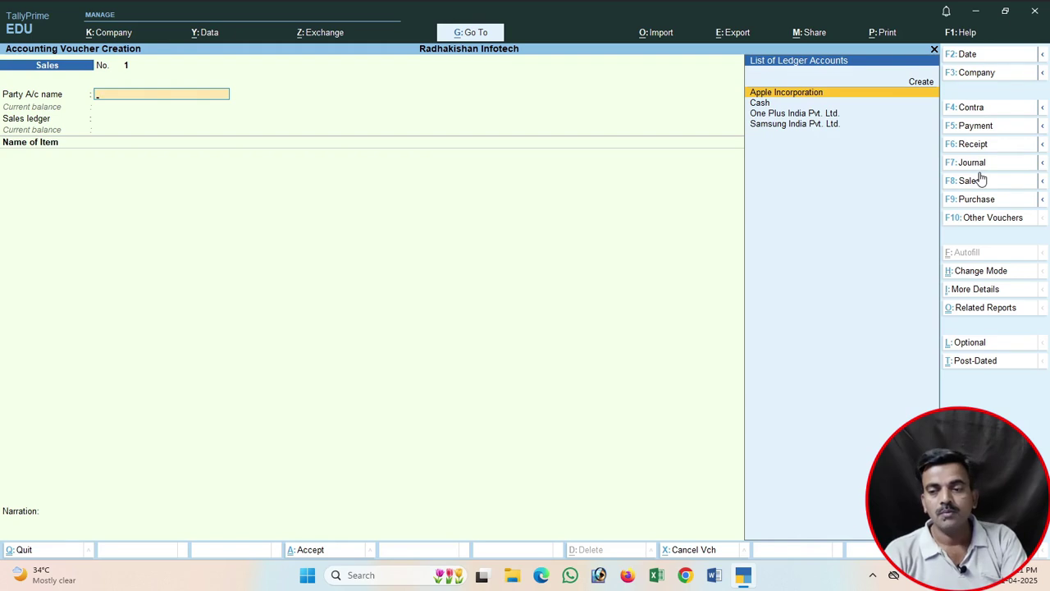
{"action": "key", "text": "Return"}
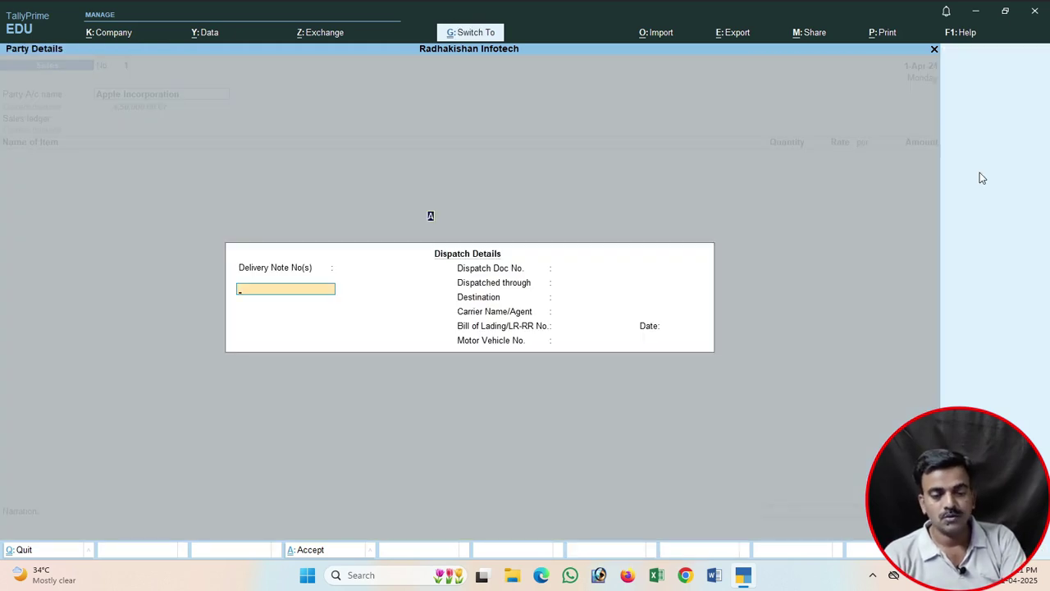
{"action": "key", "text": "Return"}
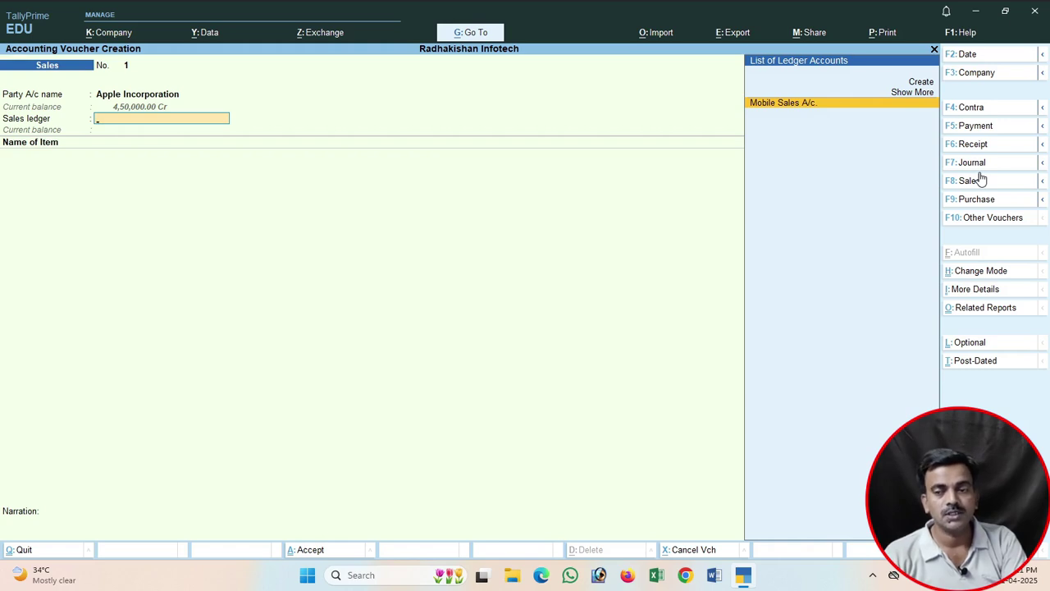
{"action": "key", "text": "Return"}
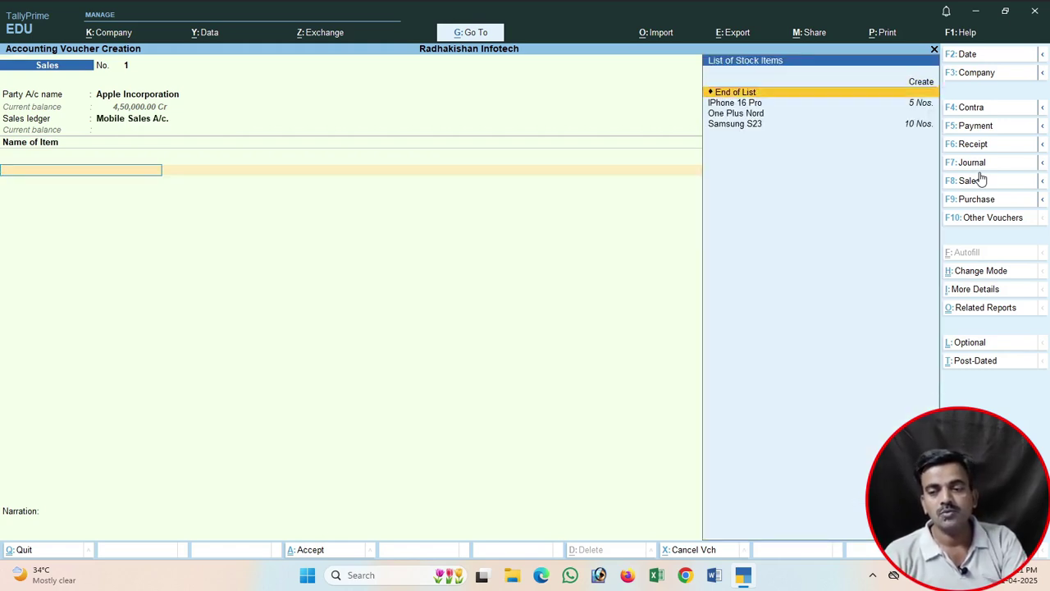
- Add the stock item IPhone 16 Pro to the sales voucher, allocated from the Showroom godown
{"action": "key", "text": "Down"}
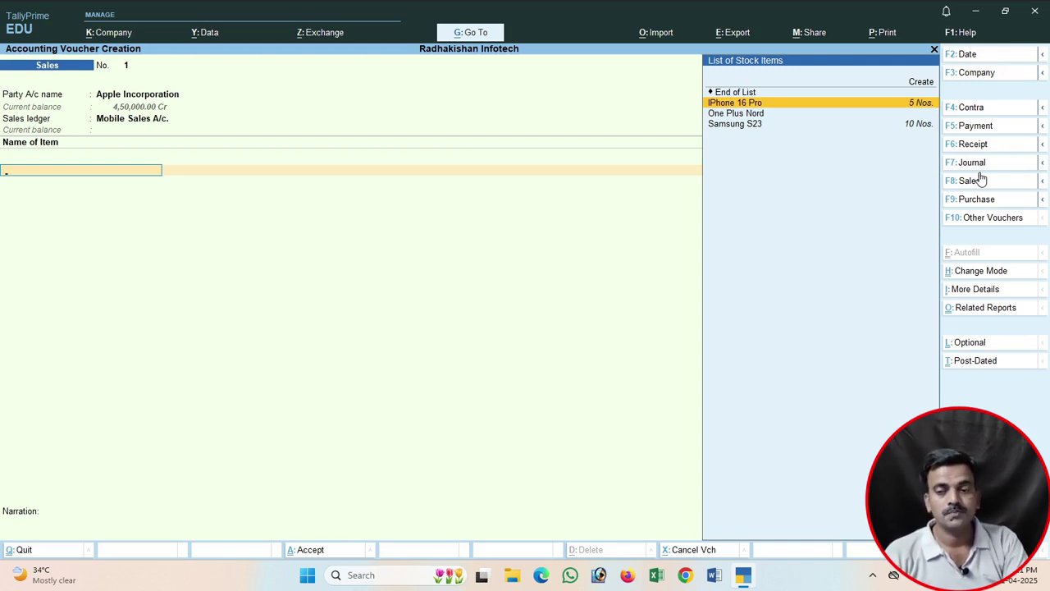
{"action": "key", "text": "Return"}
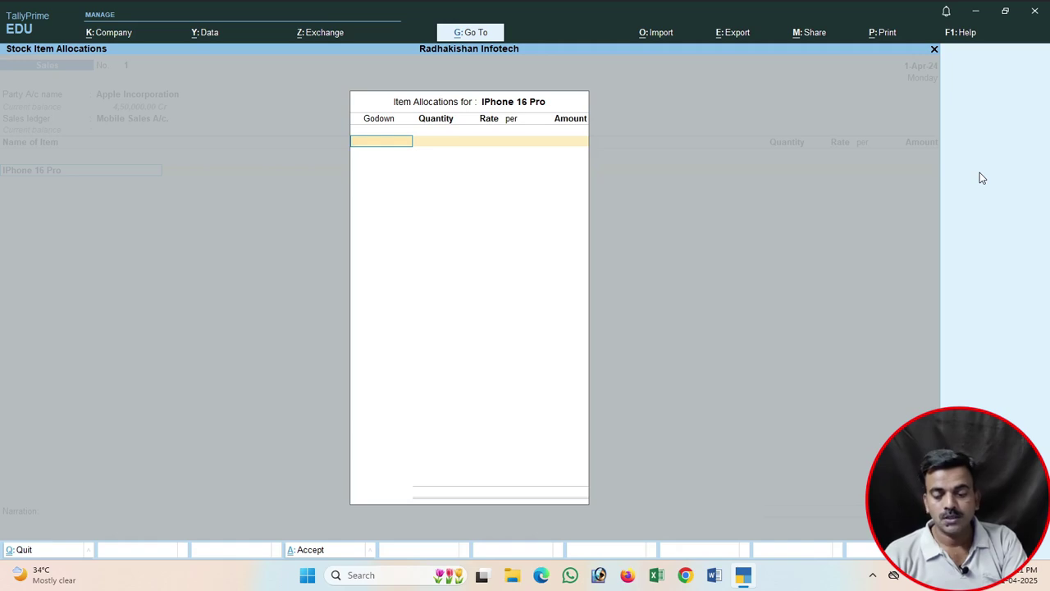
{"action": "key", "text": "Down"}
{"action": "key", "text": "Down"}
{"action": "key", "text": "Down"}
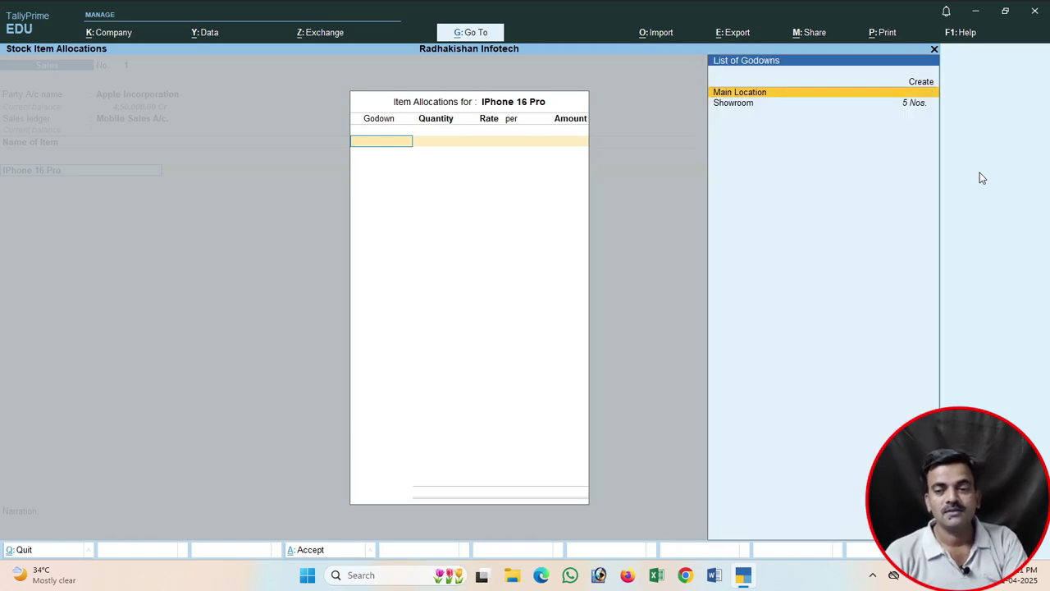
{"action": "key", "text": "Return"}
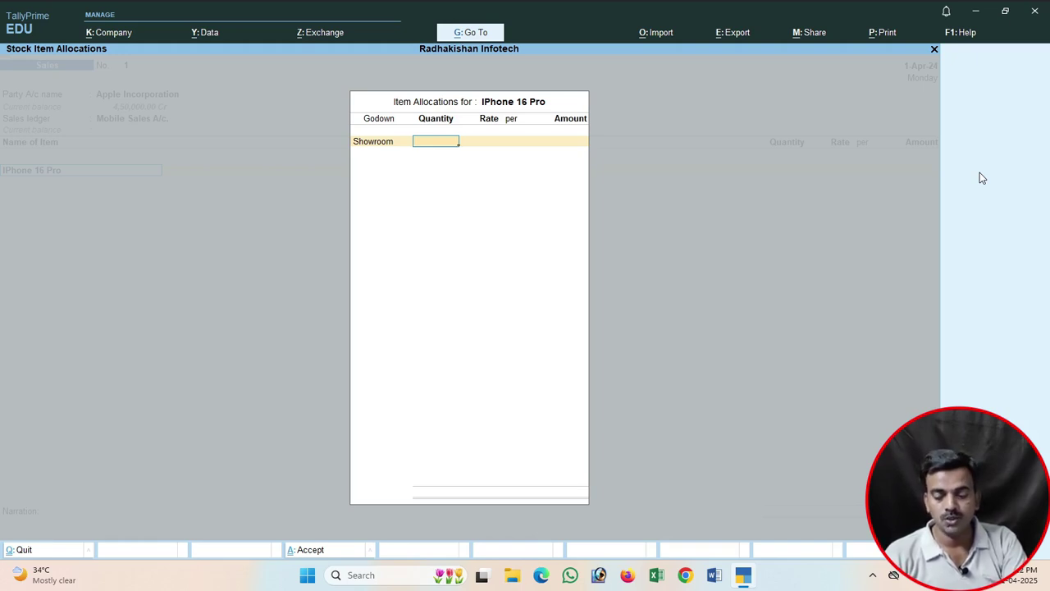
- Set the IPhone 16 Pro allocation to 2 Nos. at a rate of 1,00,000 each and return to the voucher
{"action": "type", "text": "2"}
{"action": "key", "text": "Return"}
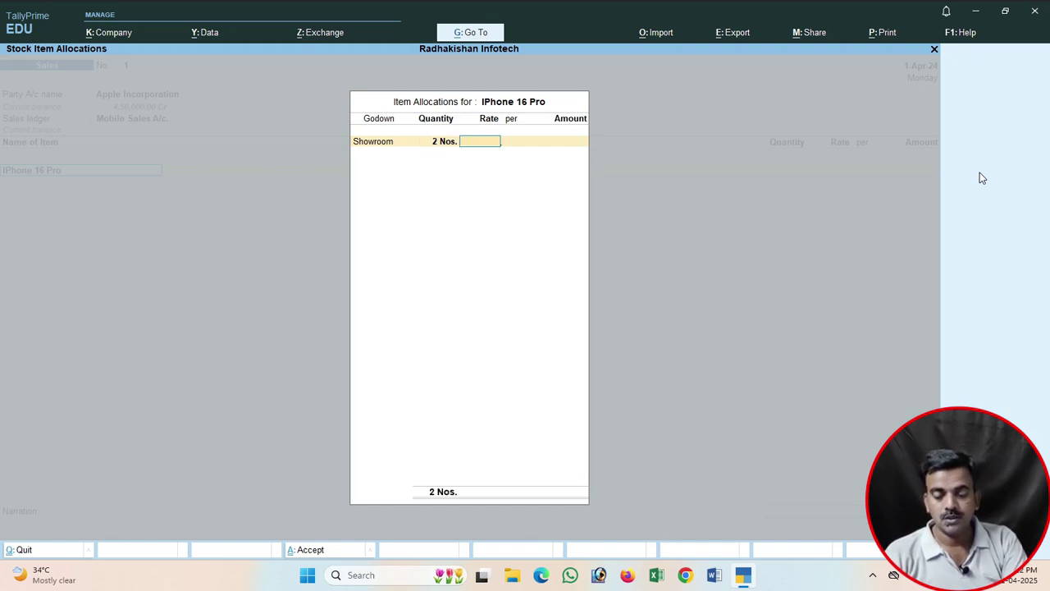
{"action": "type", "text": "100000"}
{"action": "key", "text": "Return"}
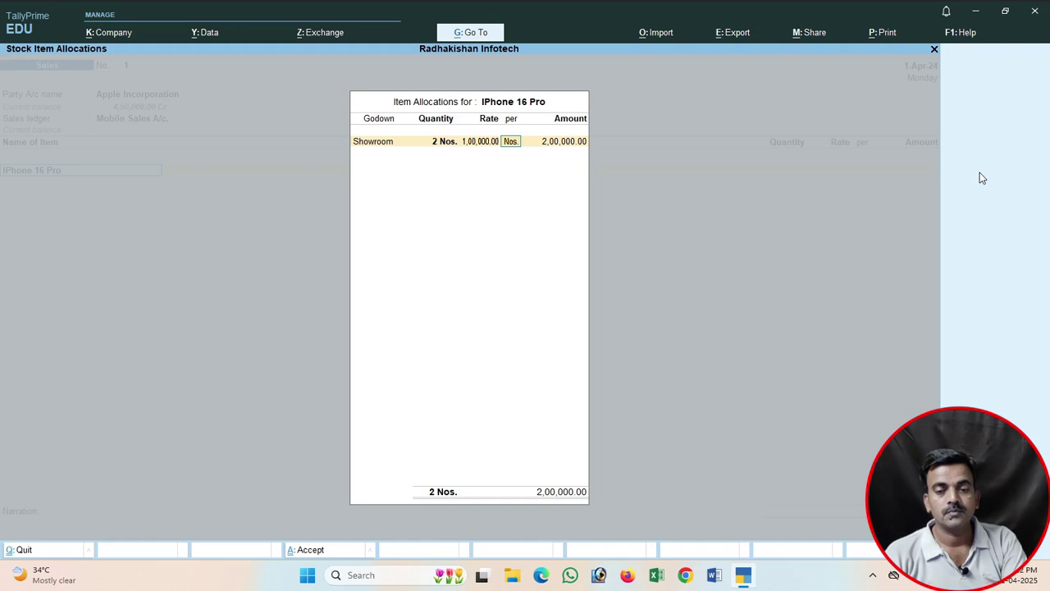
{"action": "key", "text": "Return"}
{"action": "key", "text": "Return"}
{"action": "key", "text": "Return"}
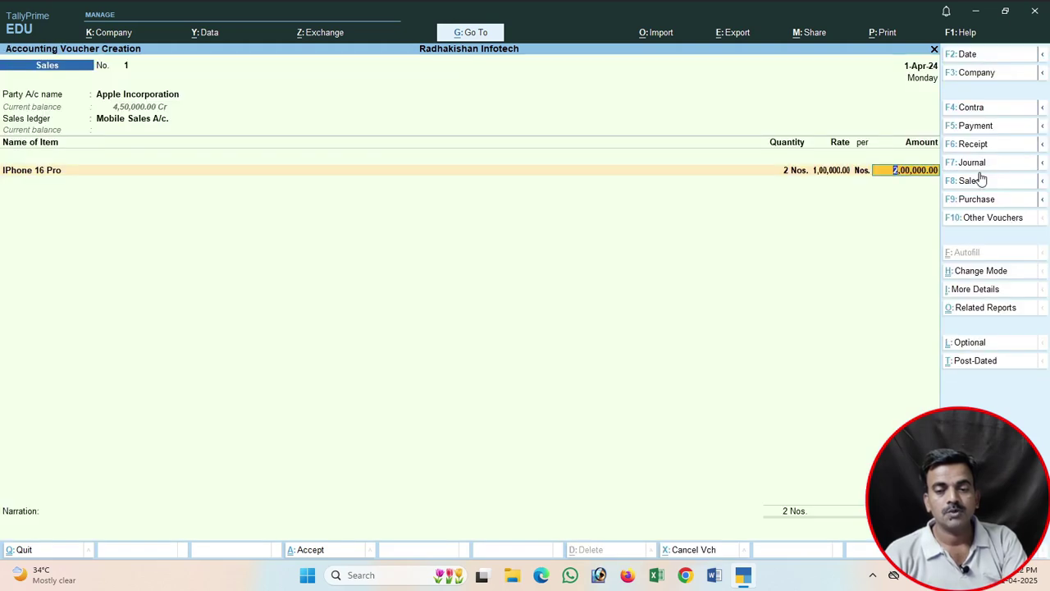
- End the item list, record Apple Incorporation's bill as a New Ref and save the sales voucher
{"action": "key", "text": "Return"}
{"action": "key", "text": "Return"}
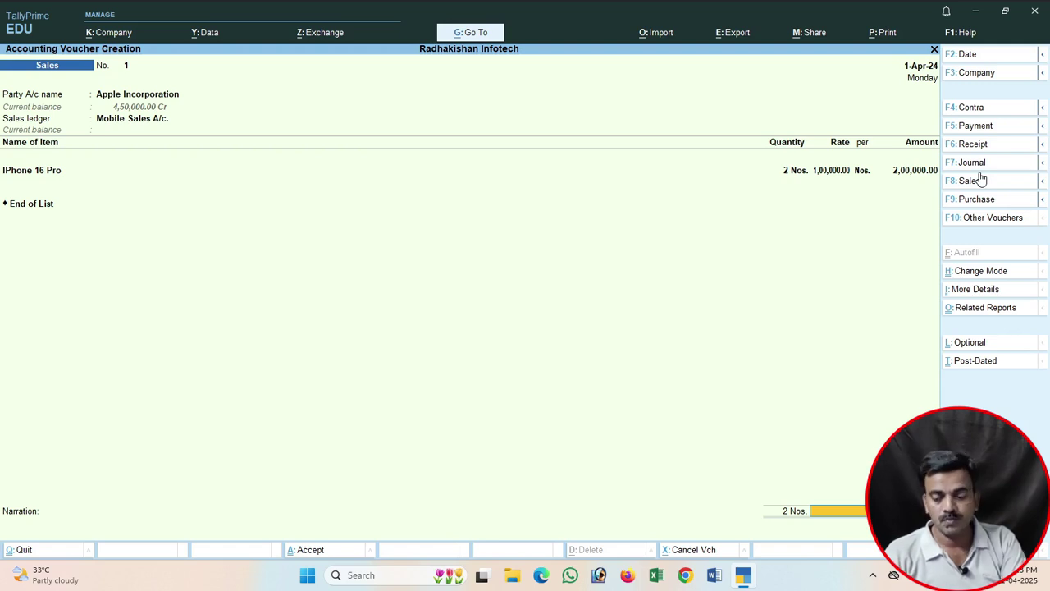
{"action": "key", "text": "Return"}
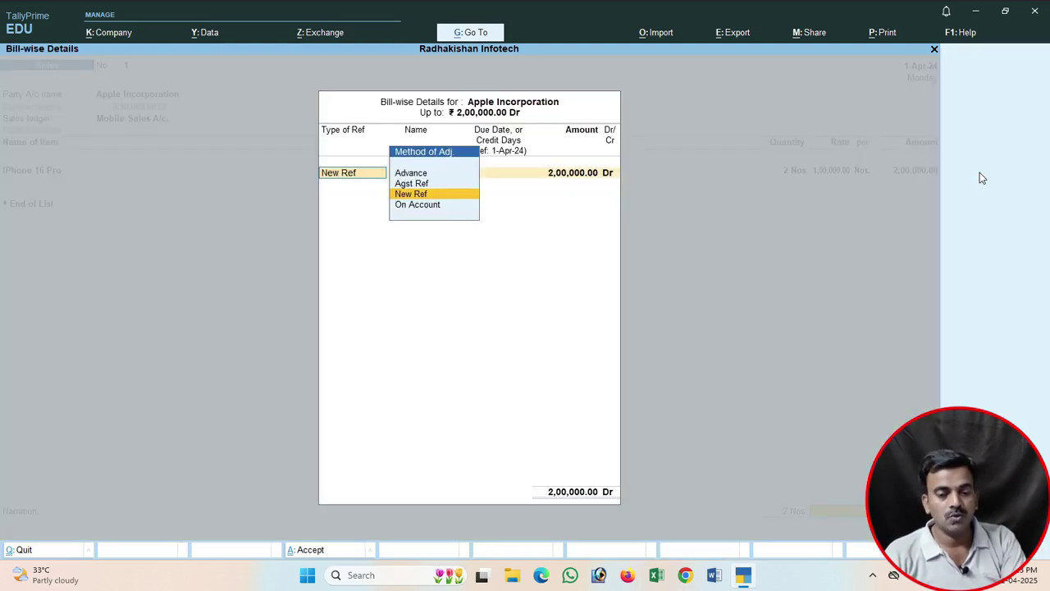
{"action": "key", "text": "Return"}
{"action": "key", "text": "Return"}
{"action": "key", "text": "Return"}
{"action": "key", "text": "Return"}
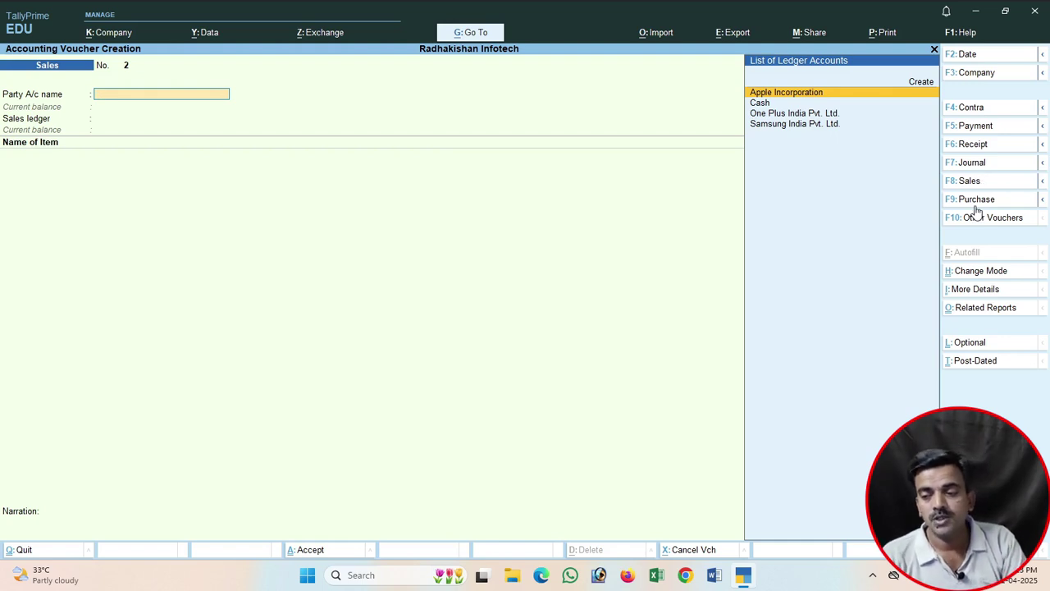
- Start a Purchase voucher with supplier invoice number 654654 dated 1-Apr-24
{"action": "left_click", "coordinate": [976, 200]}
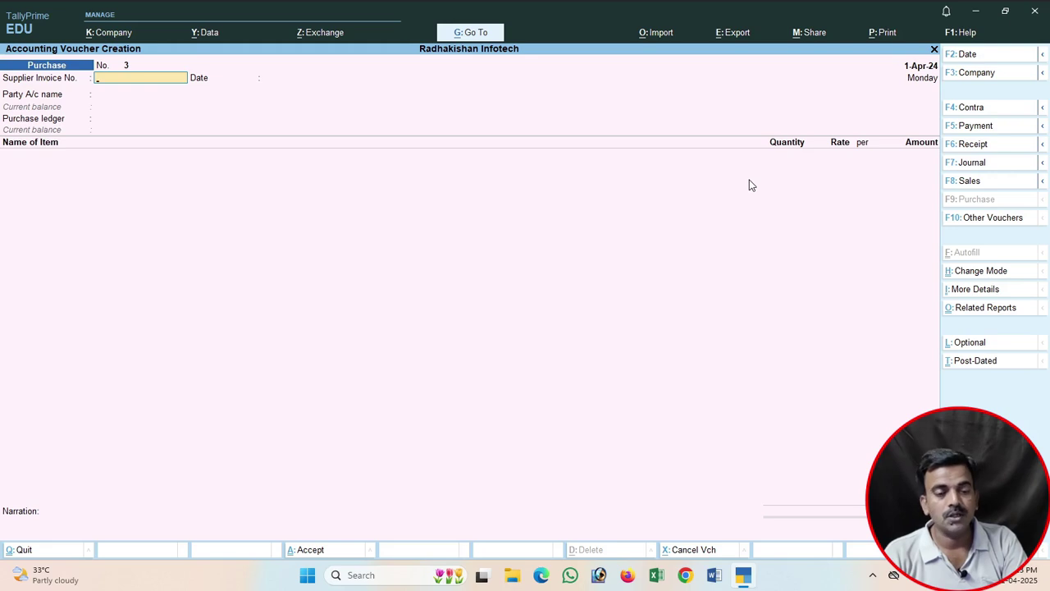
{"action": "type", "text": "654654"}
{"action": "key", "text": "Return"}
{"action": "key", "text": "Return"}
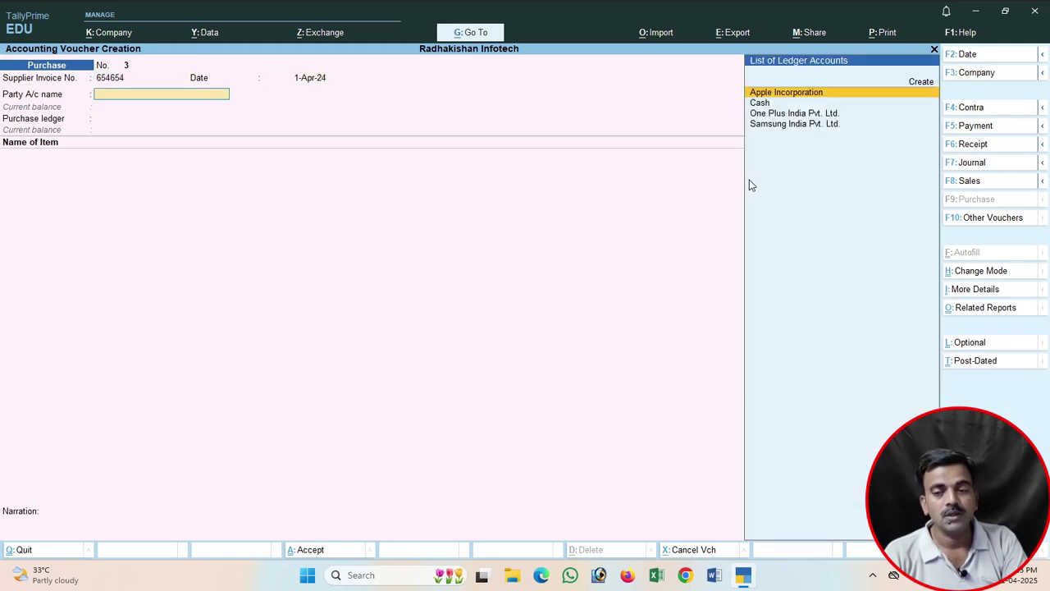
- Set the purchase party to One Plus India Pvt. Ltd. and the purchase ledger to Mobile Puchase A/c
{"action": "key", "text": "Down"}
{"action": "key", "text": "Down"}
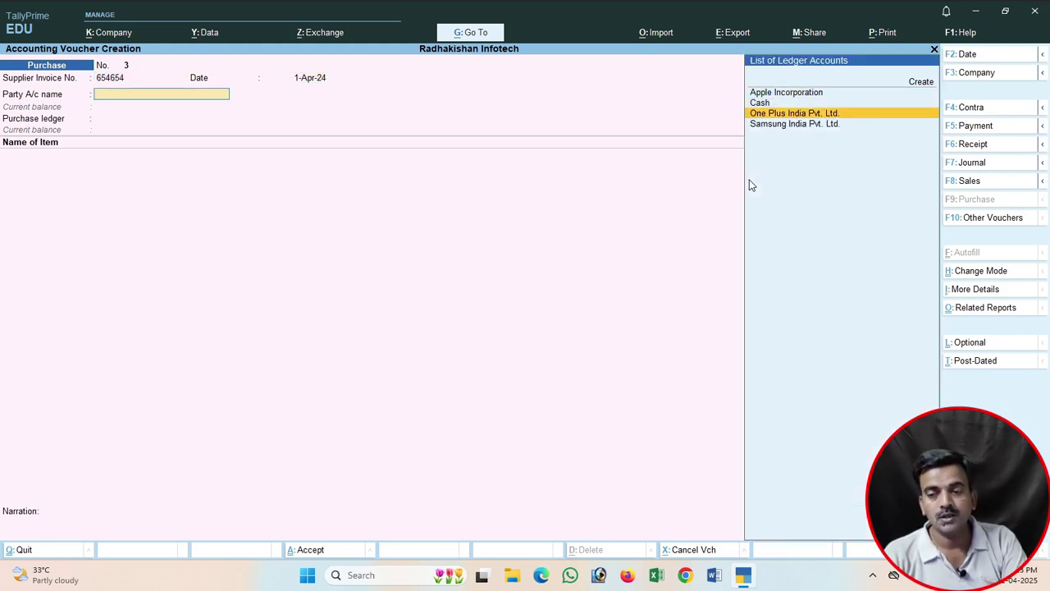
{"action": "key", "text": "Return"}
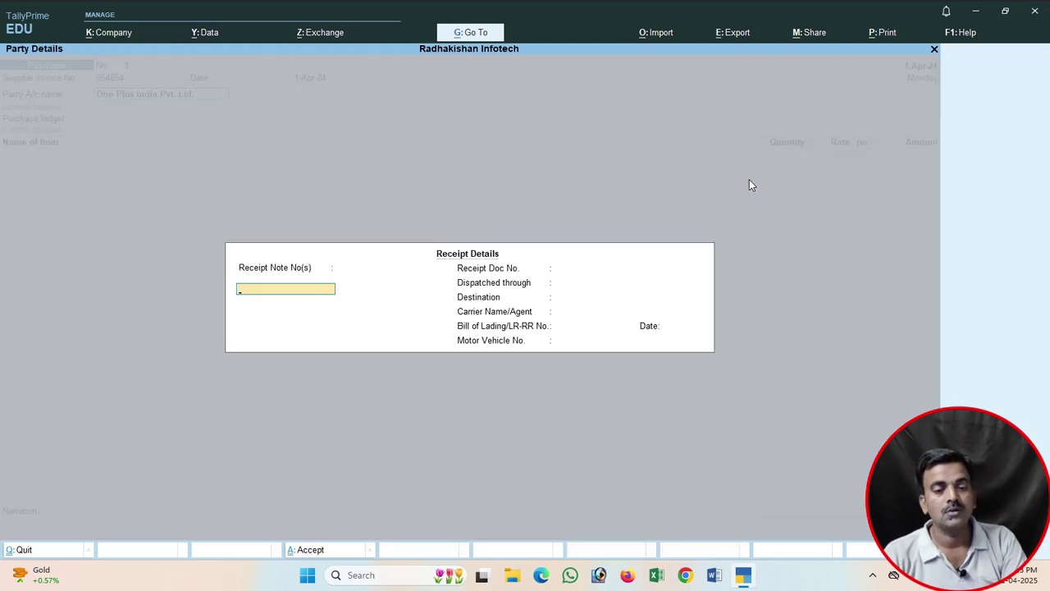
{"action": "key", "text": "ctrl+a"}
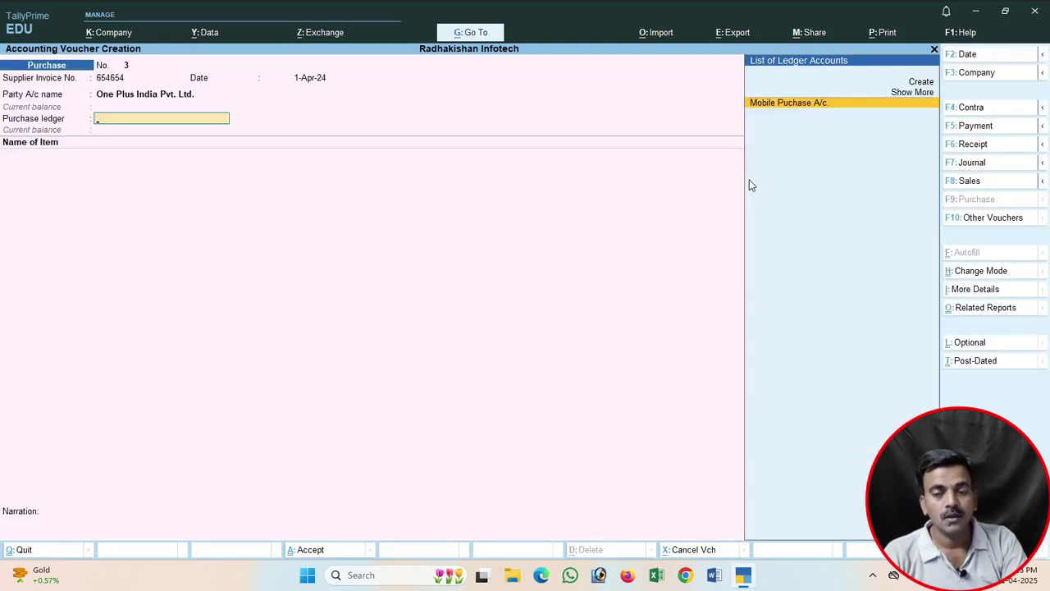
{"action": "key", "text": "Return"}
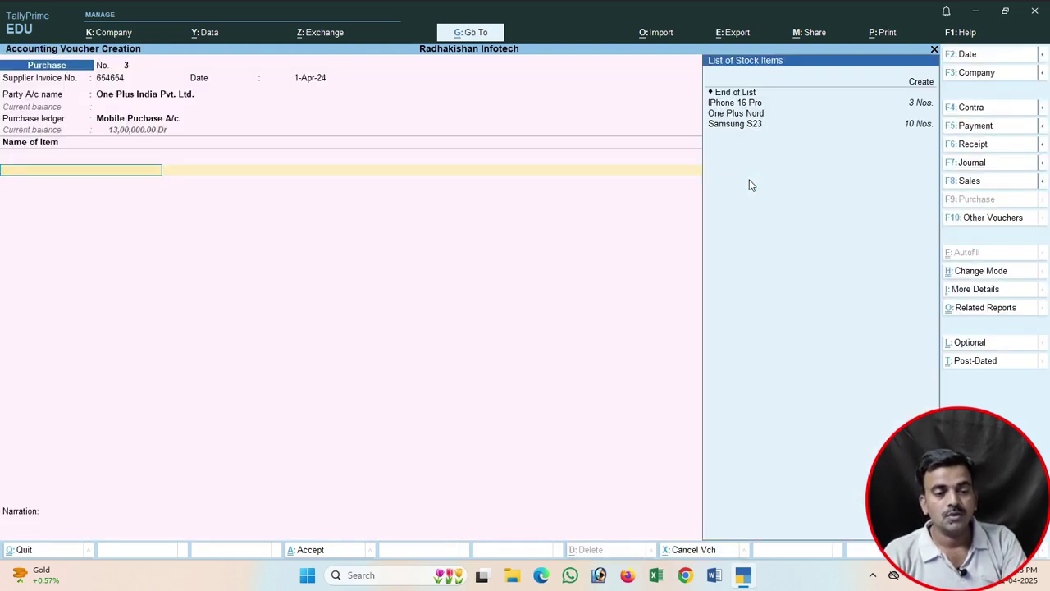
- Add the stock item One Plus Nord to the purchase voucher, allocated to the Showroom godown
{"action": "key", "text": "Down"}
{"action": "key", "text": "Down"}
{"action": "key", "text": "Down"}
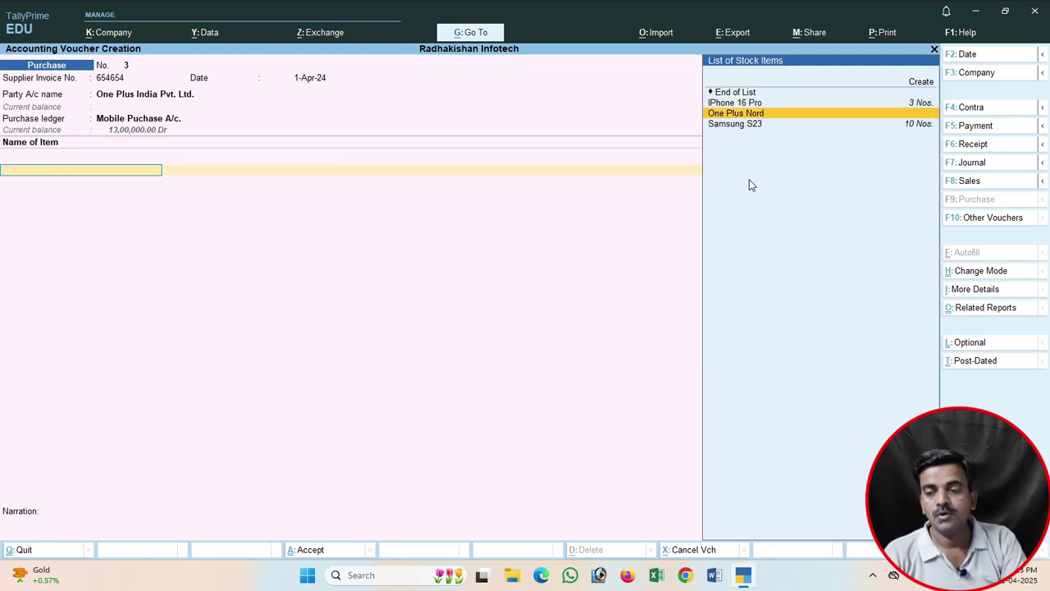
{"action": "key", "text": "Return"}
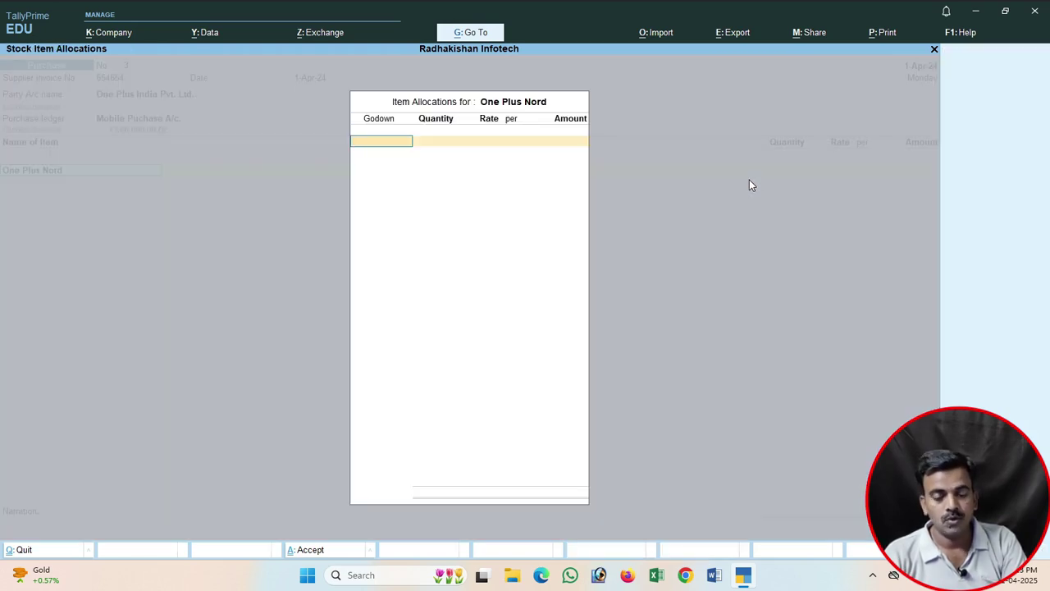
{"action": "key", "text": "Down"}
{"action": "key", "text": "Down"}
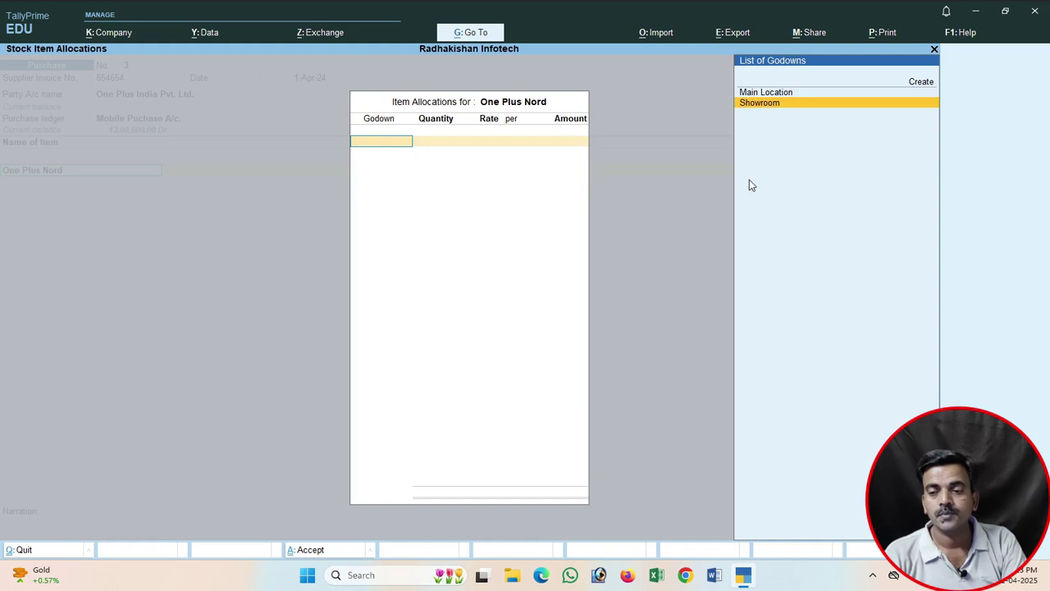
{"action": "key", "text": "Return"}
- Set the One Plus Nord allocation to 10 Nos. at a rate of 75,000 each and return to the voucher
{"action": "type", "text": "10"}
{"action": "key", "text": "Return"}
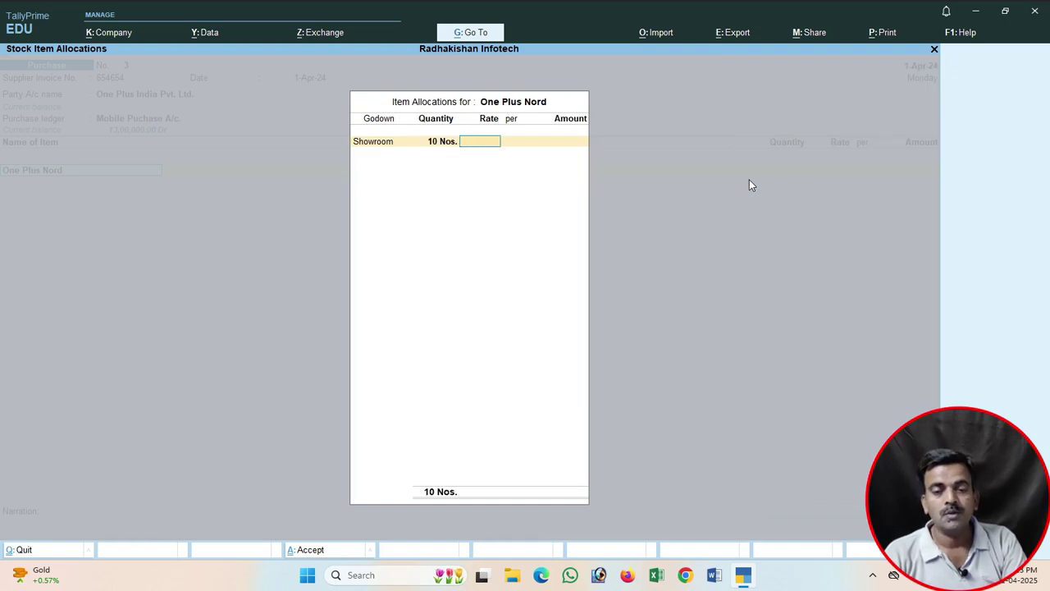
{"action": "type", "text": "75000"}
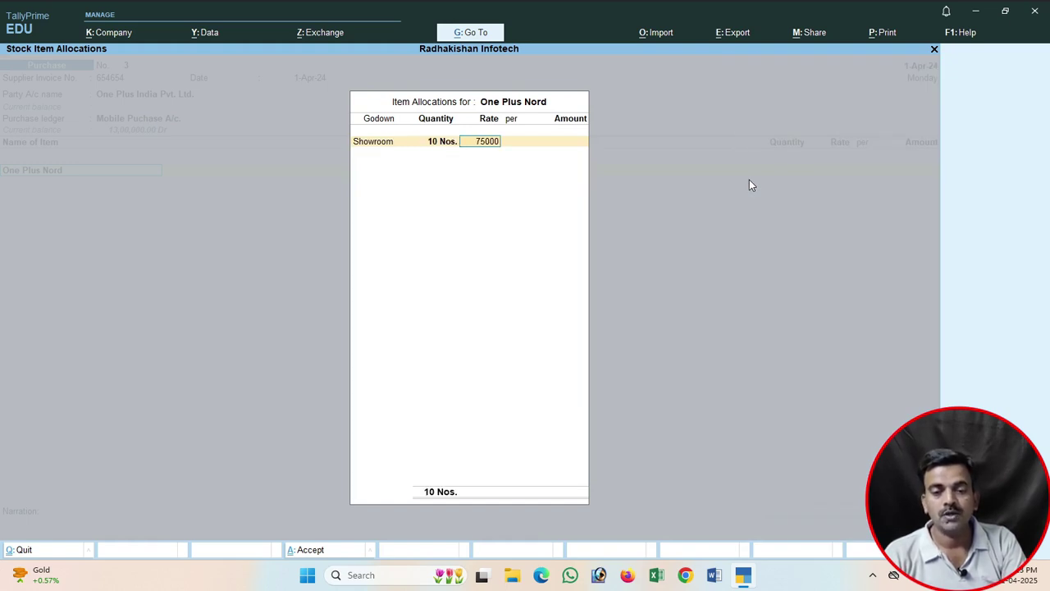
{"action": "key", "text": "Return"}
{"action": "key", "text": "Return"}
{"action": "key", "text": "Return"}
{"action": "key", "text": "Return"}
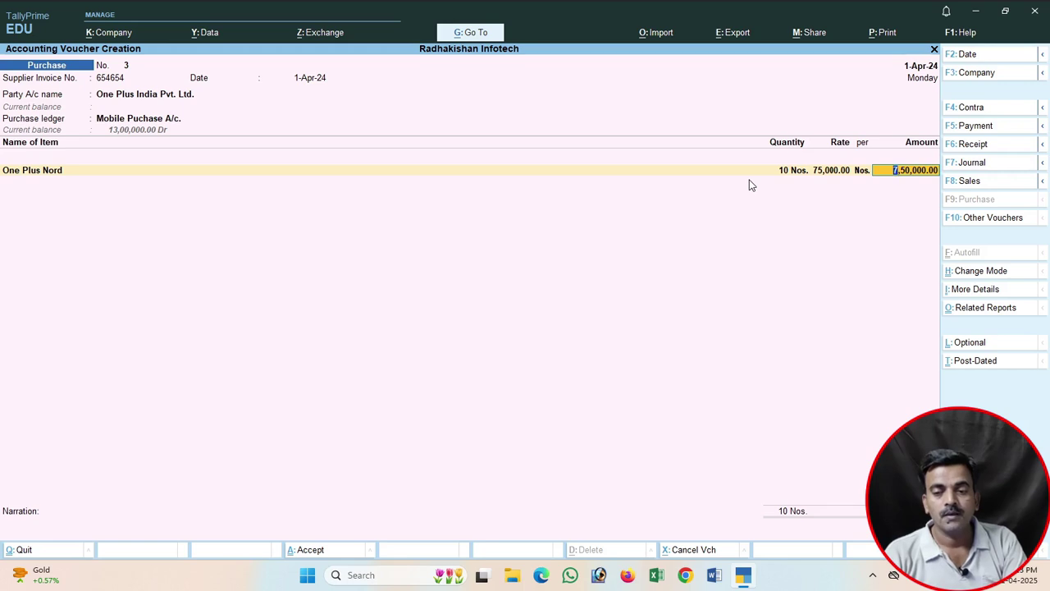
- End the item list, record One Plus India Pvt. Ltd.'s bill as a New Ref and save the purchase voucher
{"action": "key", "text": "Return"}
{"action": "key", "text": "Return"}
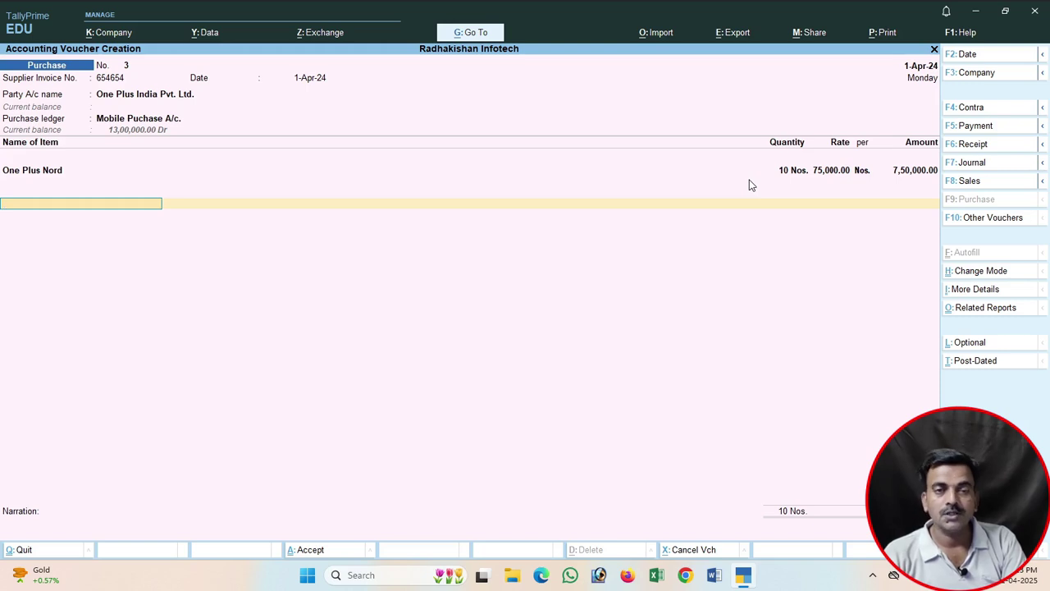
{"action": "key", "text": "Return"}
{"action": "key", "text": "Return"}
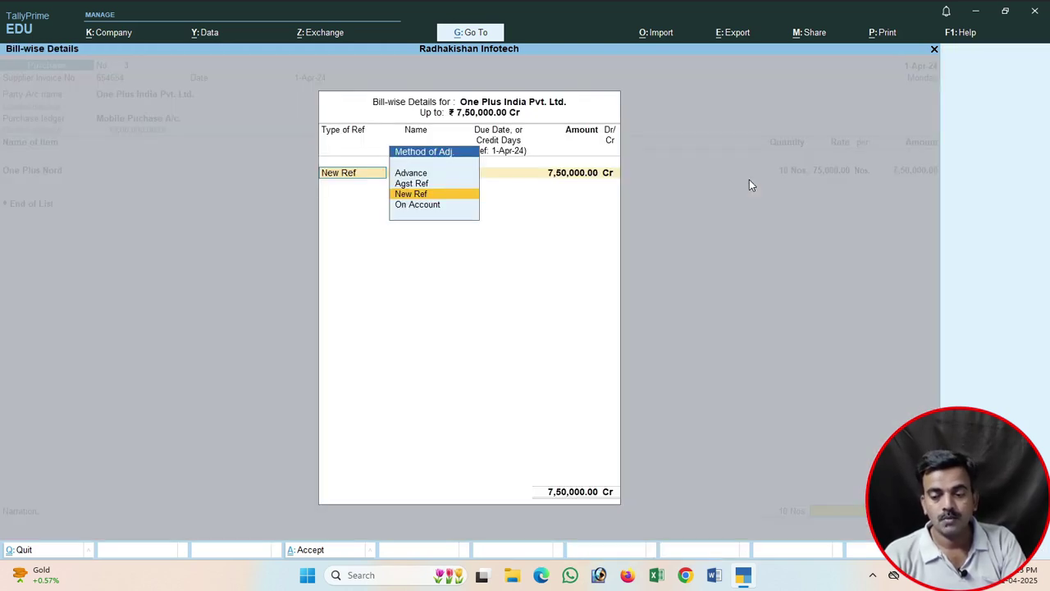
{"action": "key", "text": "Return"}
{"action": "key", "text": "Return"}
{"action": "key", "text": "Return"}
{"action": "key", "text": "Return"}
{"action": "key", "text": "Return"}
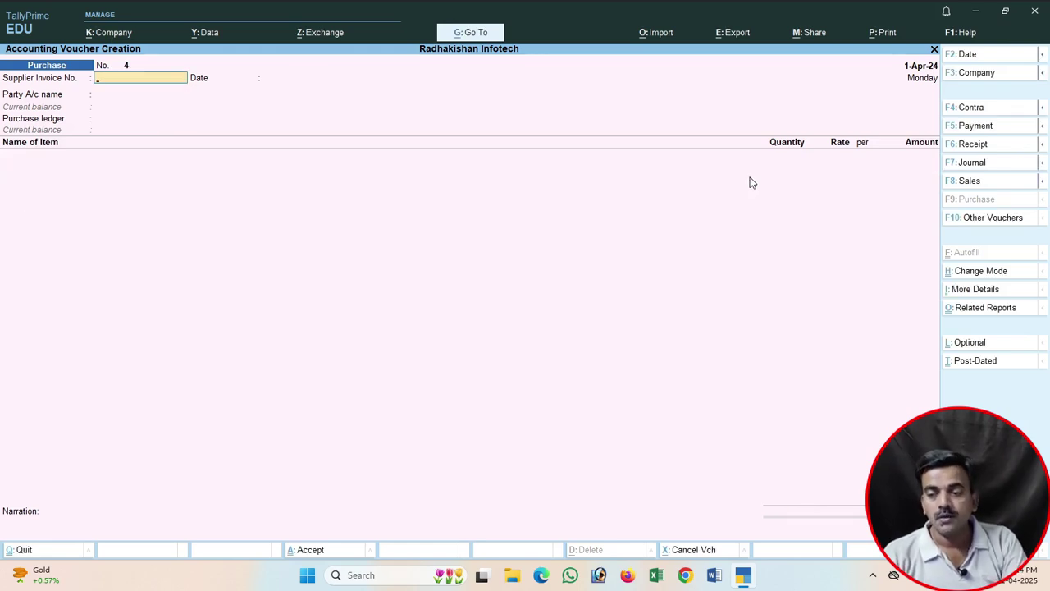
- Open the list of other voucher types and expand it to include the inactive ones
{"action": "left_click", "coordinate": [997, 220]}
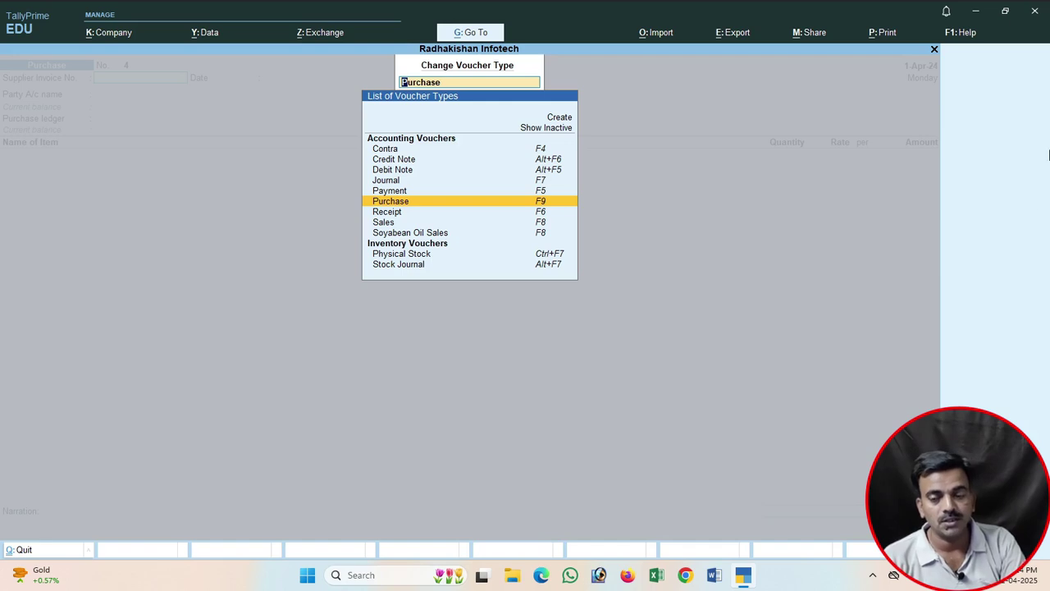
{"action": "key", "text": "Up"}
{"action": "key", "text": "Up"}
{"action": "key", "text": "Up"}
{"action": "key", "text": "Up"}
{"action": "key", "text": "Up"}
{"action": "key", "text": "Up"}
{"action": "key", "text": "Up"}
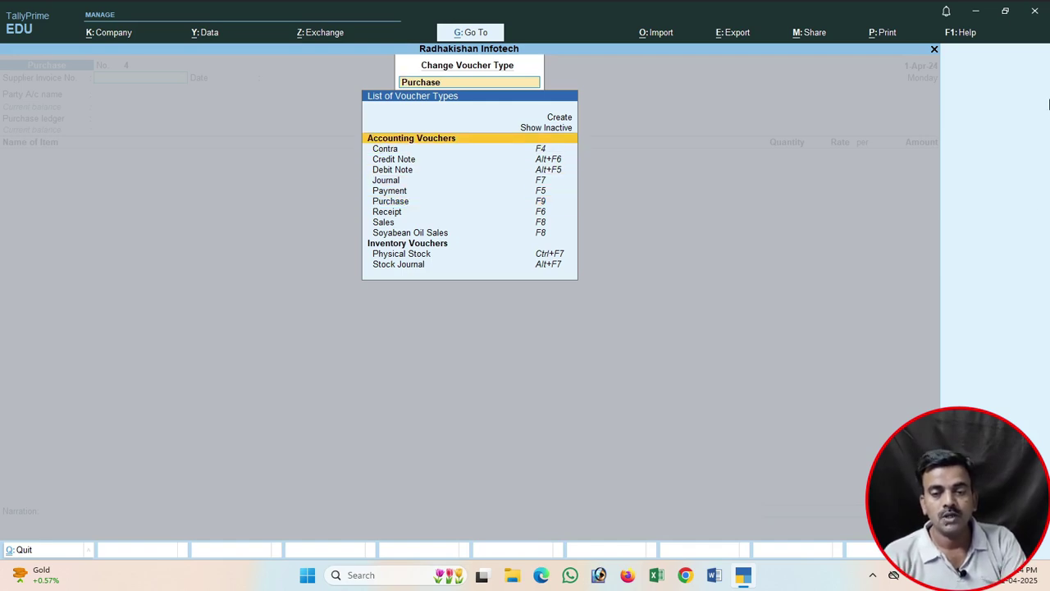
{"action": "key", "text": "Return"}
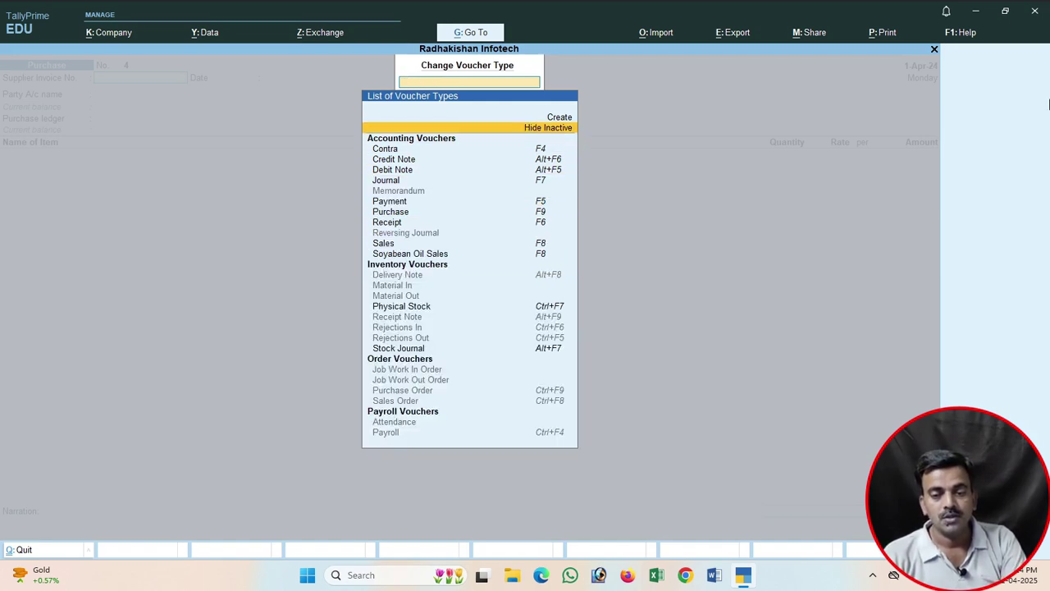